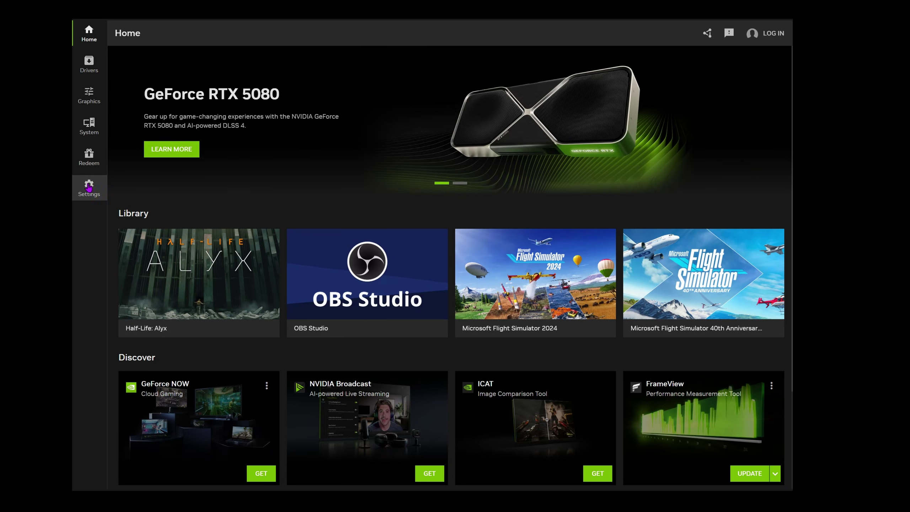
- Check the app version and installed graphics driver, then open the Graphics per-program settings
left_click(89, 187)
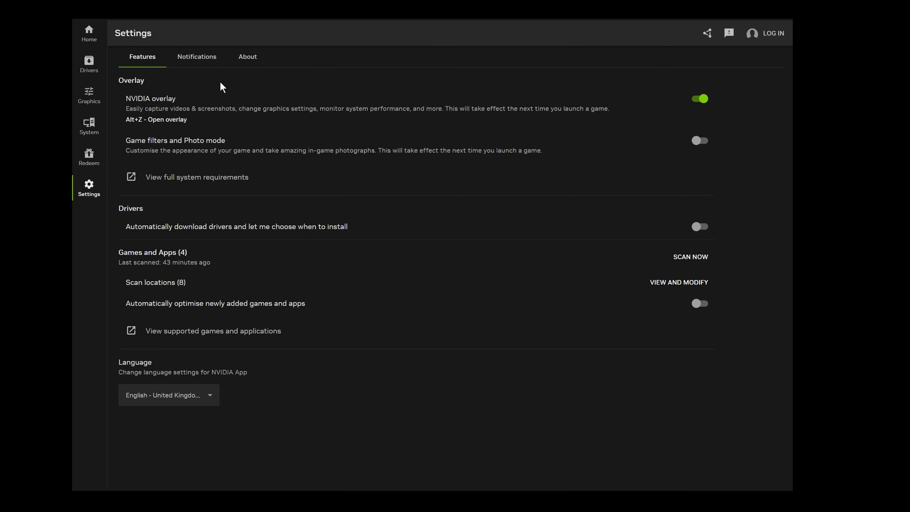
left_click(248, 59)
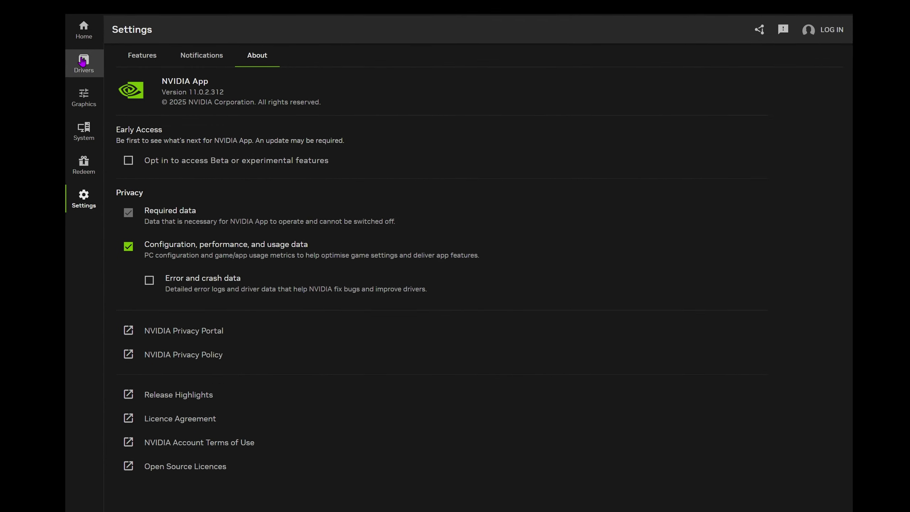
left_click(88, 63)
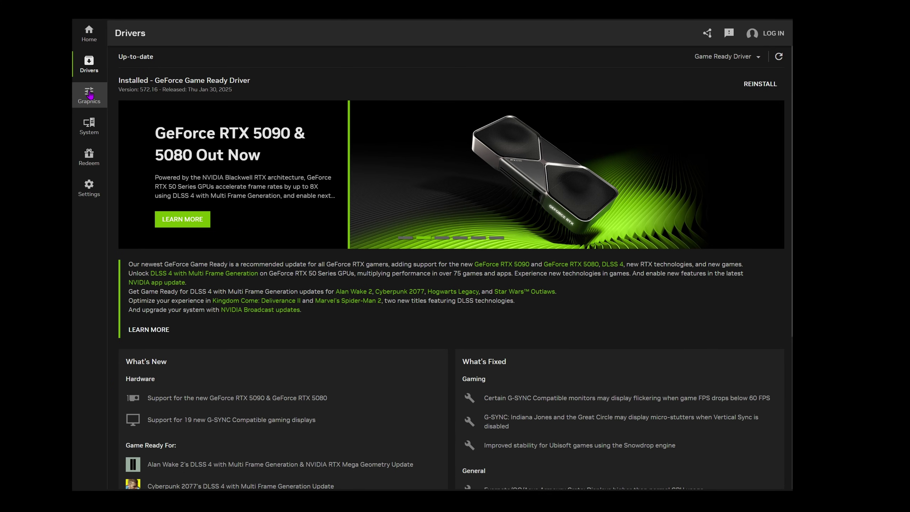
left_click(15, 109)
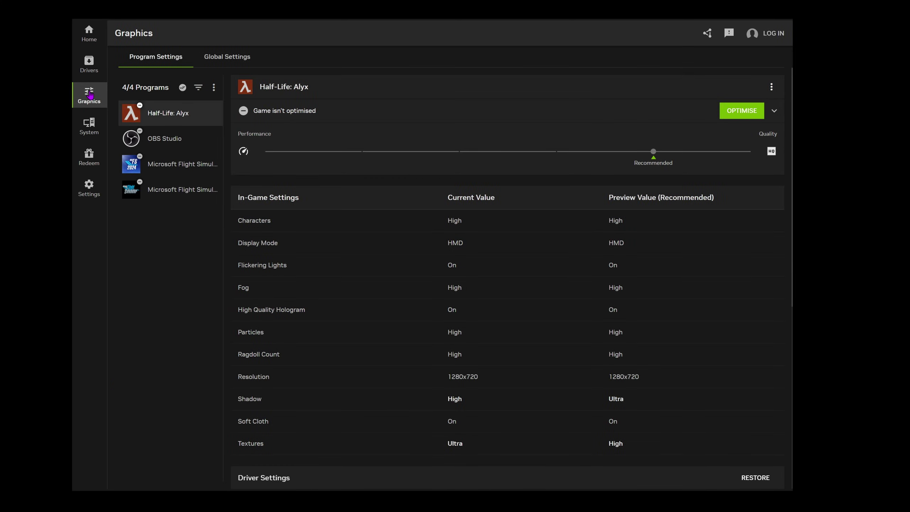
- Select Microsoft Flight Simulator 2024, rescan for new games and apps, and scroll to Driver Settings
left_click(169, 184)
left_click(169, 165)
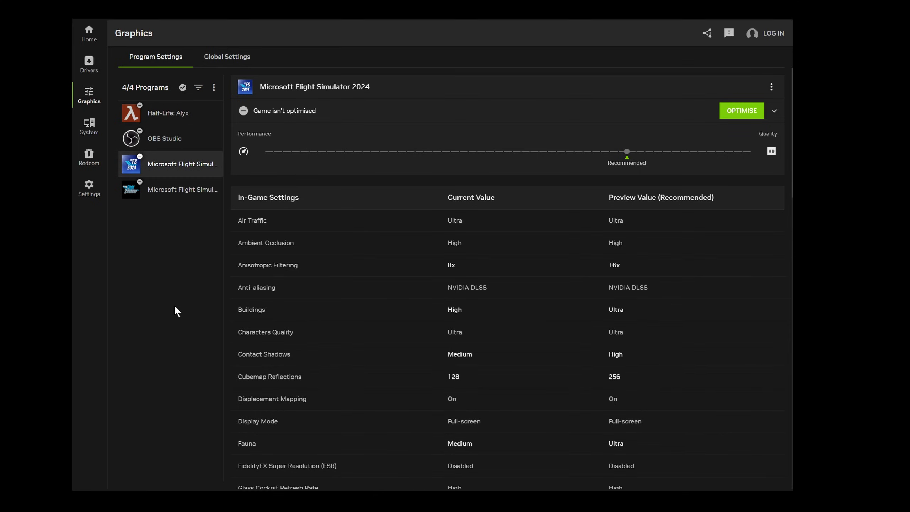
left_click(214, 88)
left_click(221, 112)
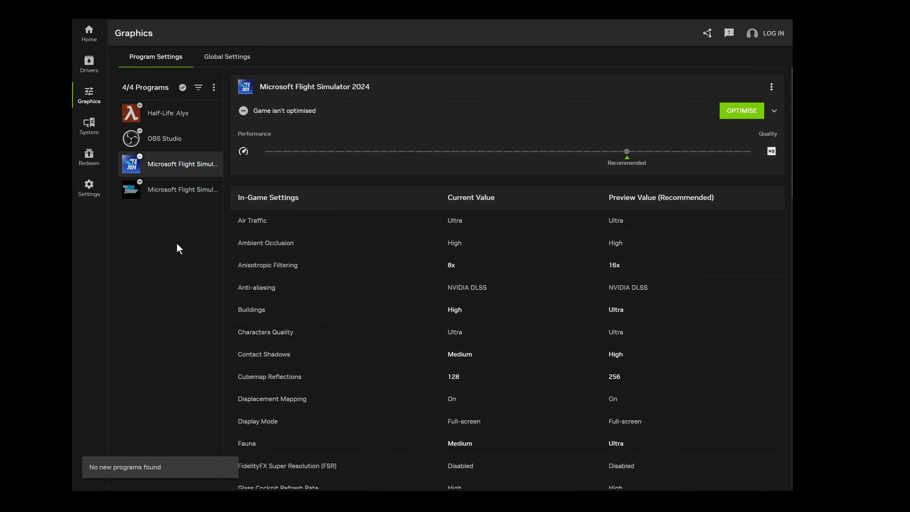
scroll(439, 296, "down", 6)
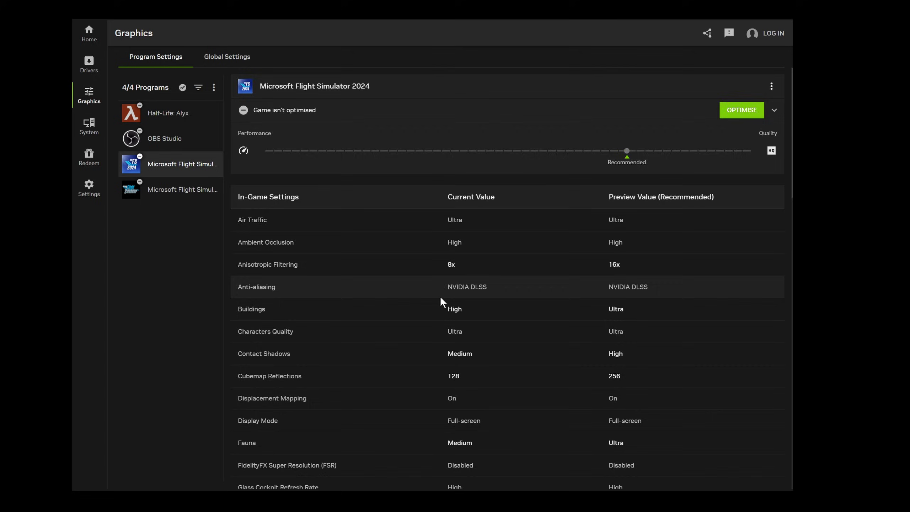
scroll(441, 300, "down", 15)
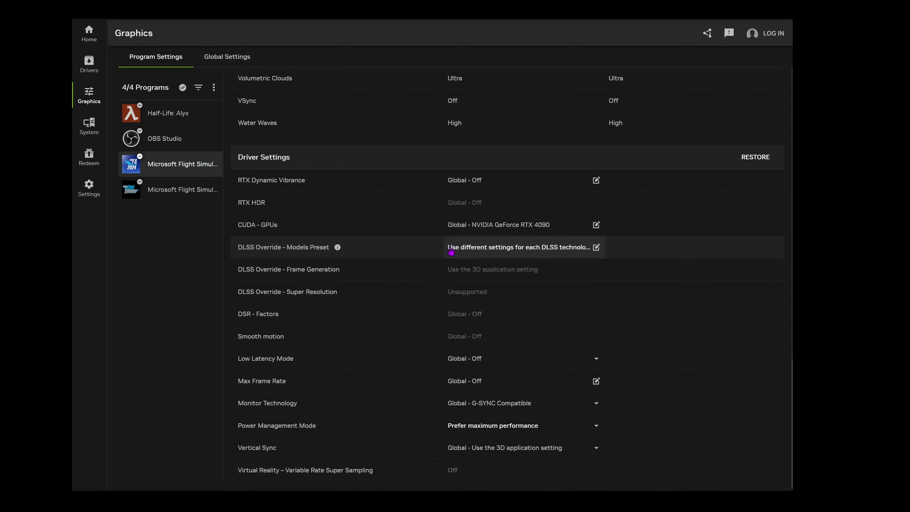
- Try the Latest models preset for all DLSS technologies, then cancel without applying
left_click(508, 248)
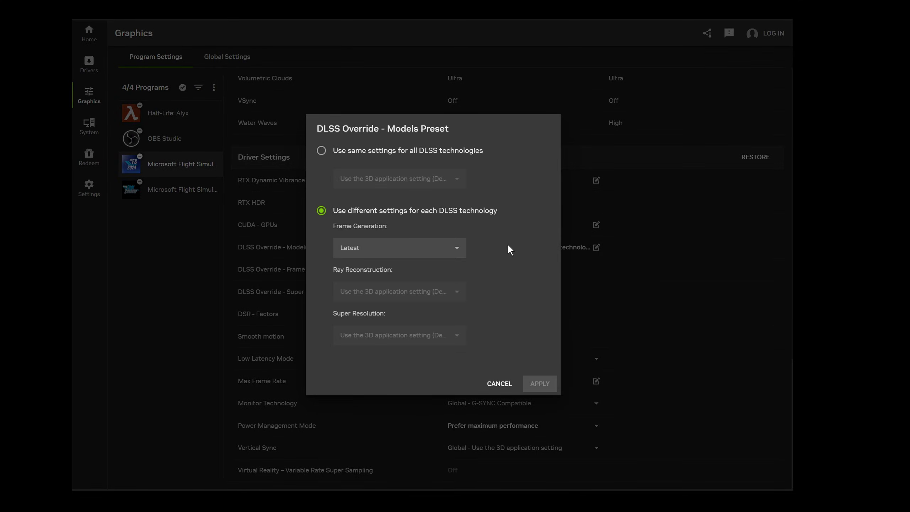
left_click(322, 151)
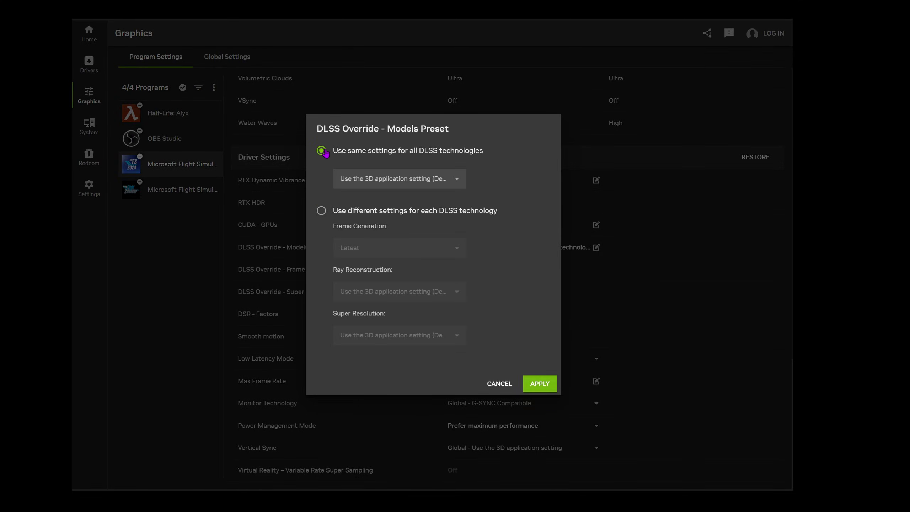
left_click(455, 183)
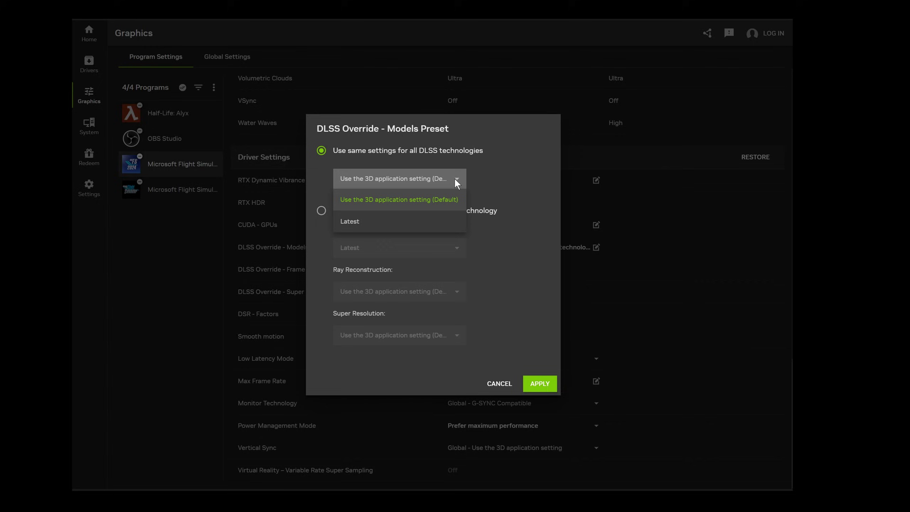
left_click(353, 224)
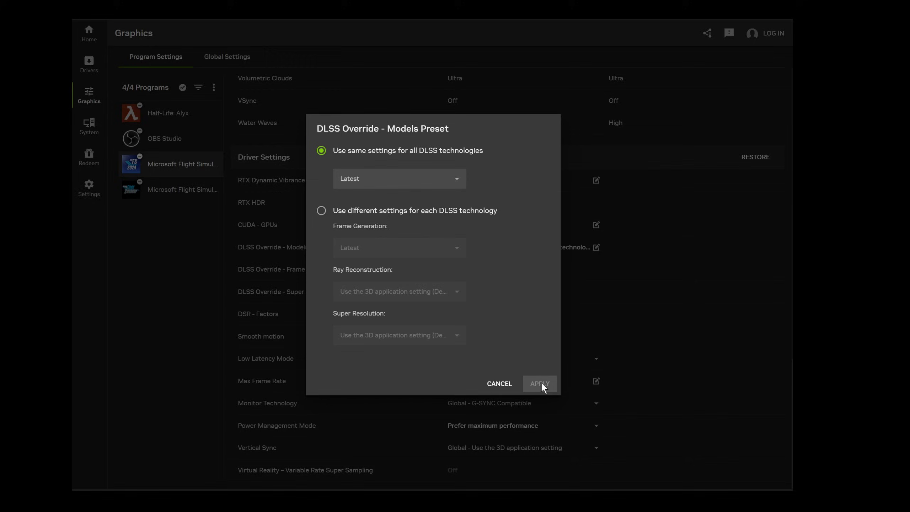
left_click(505, 386)
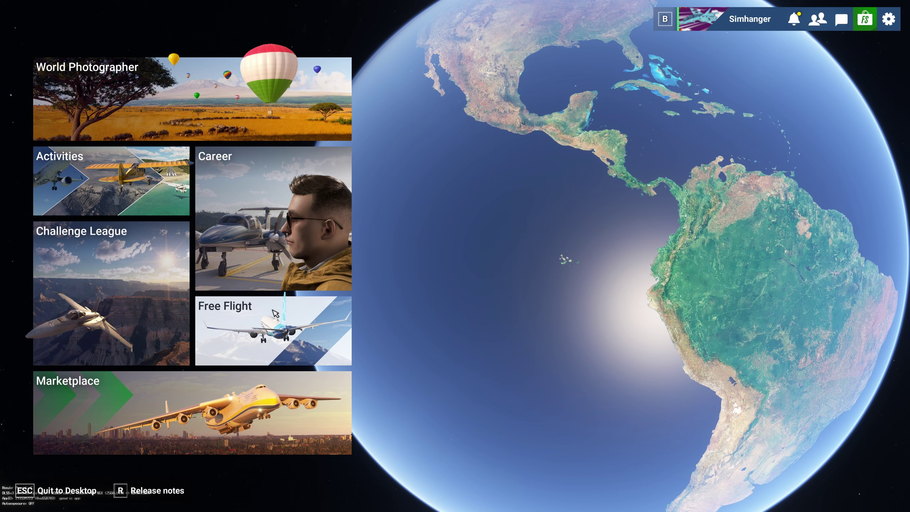
- Start a Free Flight, confirm VR DLSS super resolution is Quality, save, and reopen departure search
left_click(275, 313)
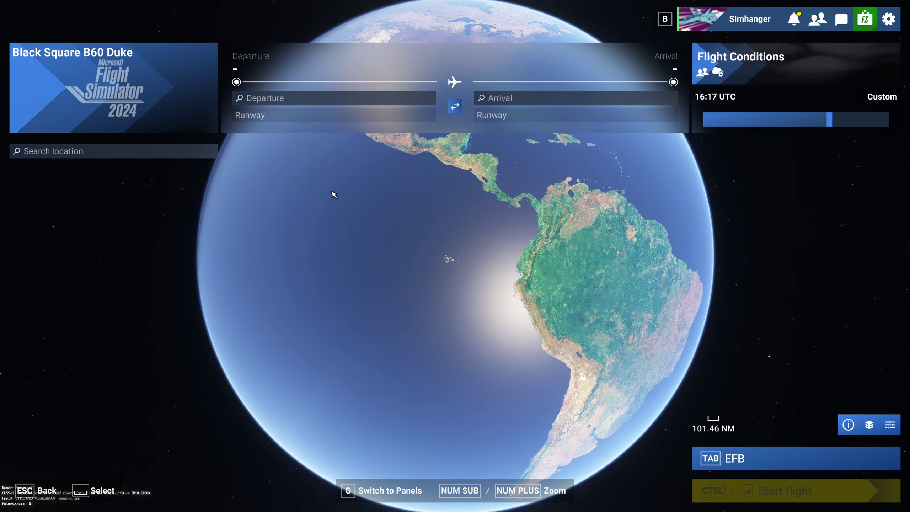
left_click(342, 102)
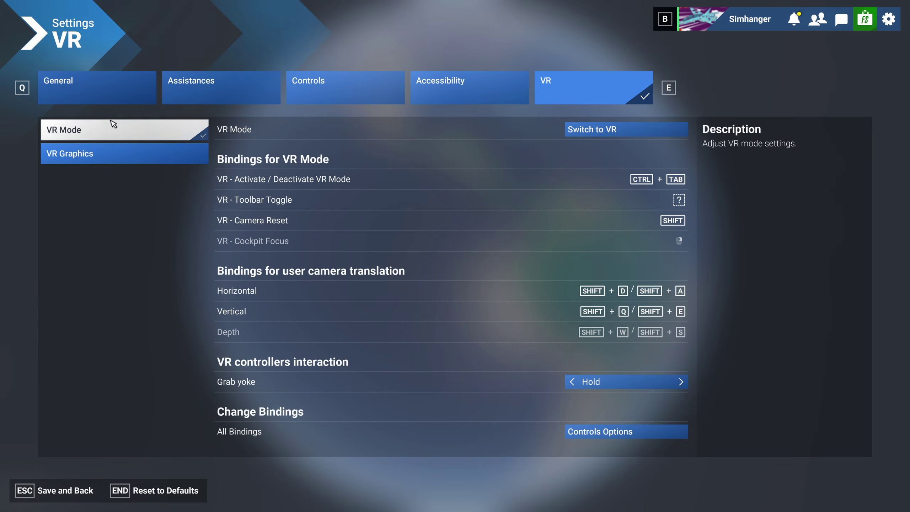
left_click(92, 160)
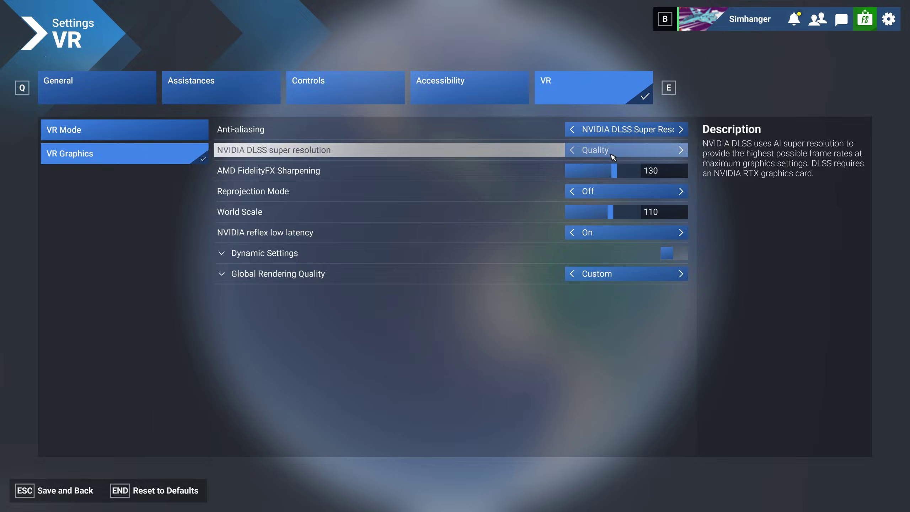
left_click(64, 492)
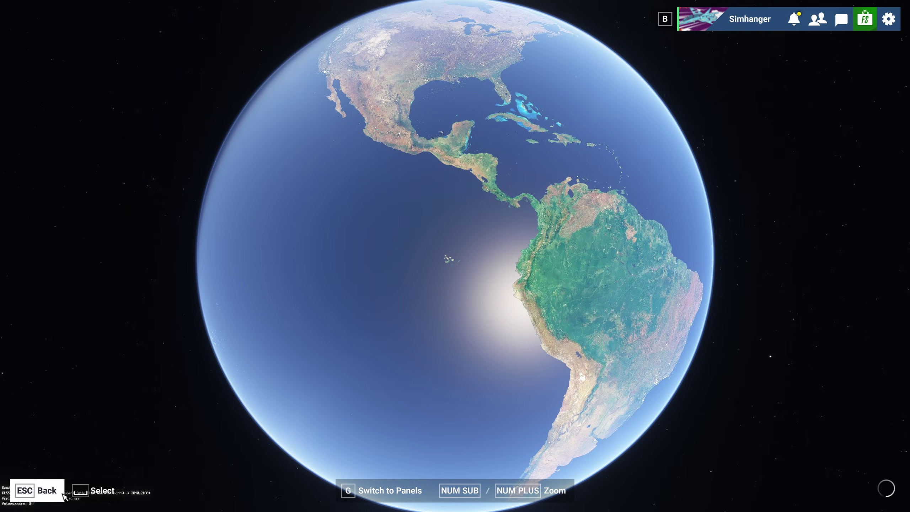
left_click(388, 102)
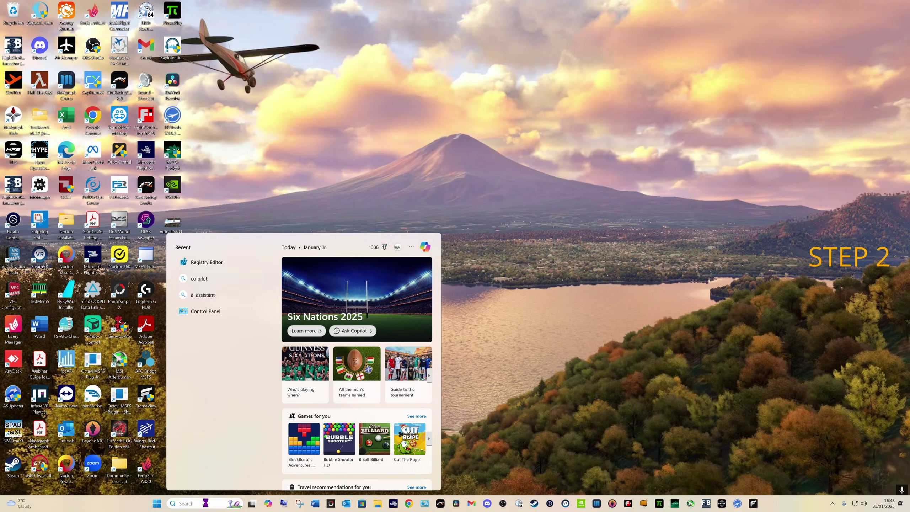
- Search for regedit and launch Registry Editor
type("reged")
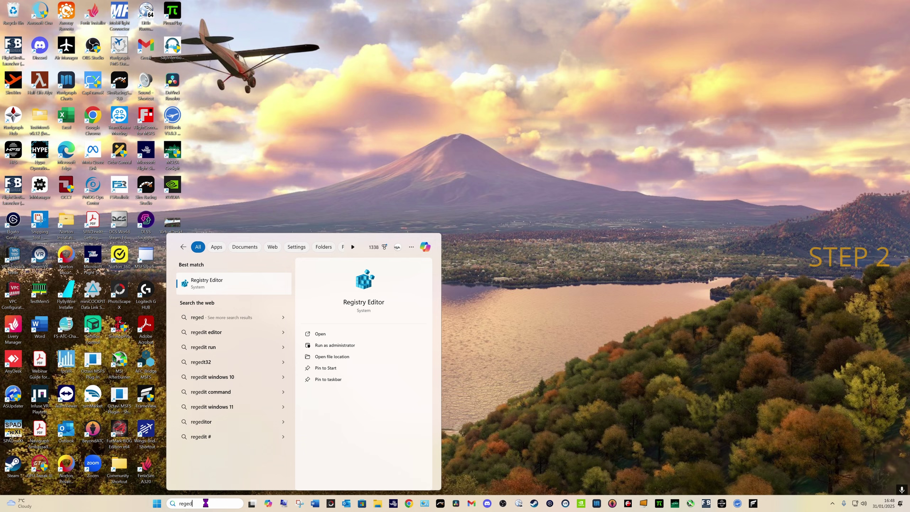
type("it")
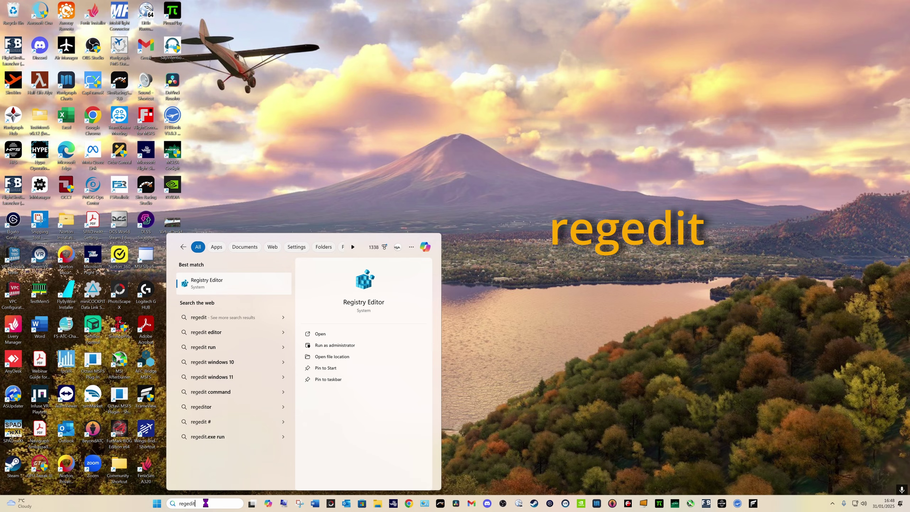
left_click(217, 287)
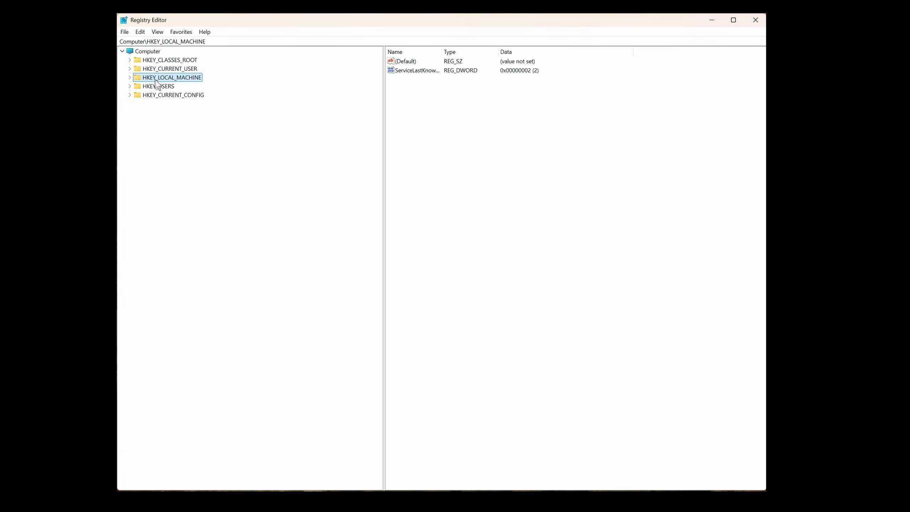
- Navigate to HKEY_LOCAL_MACHINE\SOFTWARE\NVIDIA Corporation\Global\NGXCore to view its values
left_click(130, 77)
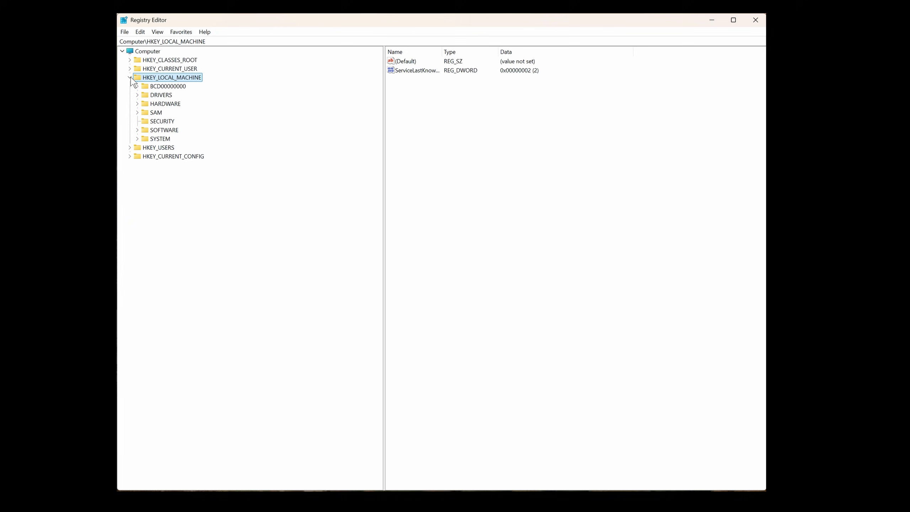
left_click(138, 130)
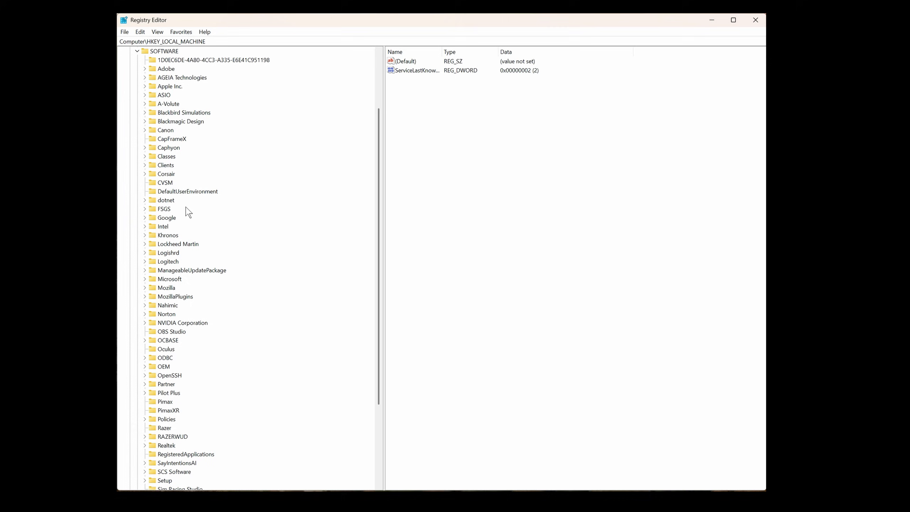
left_click(145, 323)
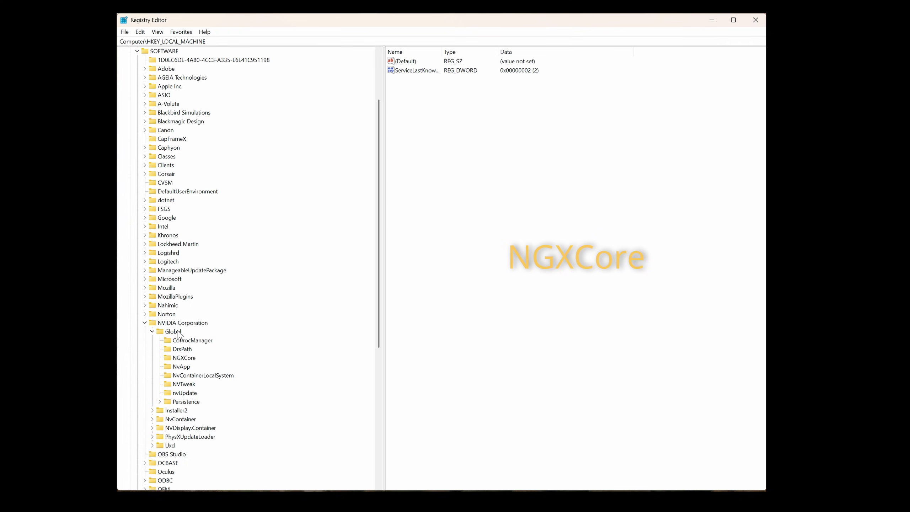
left_click(182, 357)
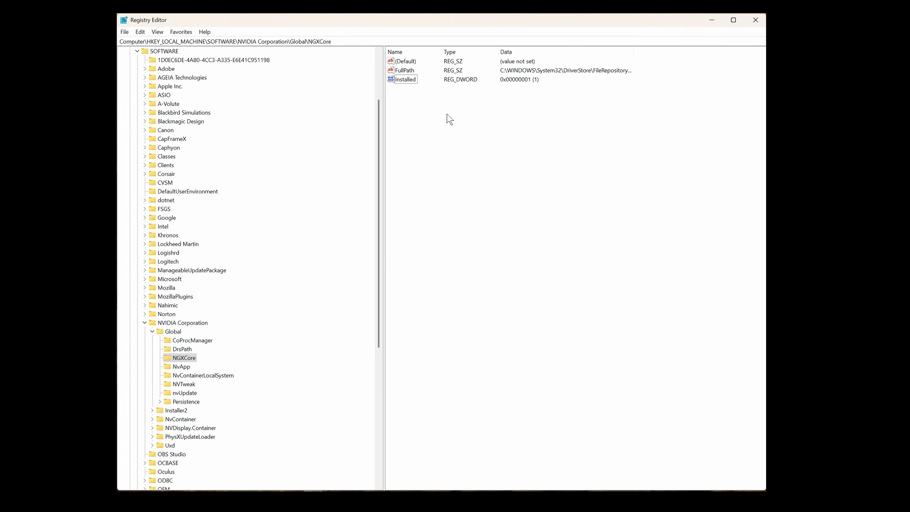
- Add a new DWORD (32-bit) value named ShowDlssIndicator under NGXCore
right_click(467, 118)
mouse_move(489, 124)
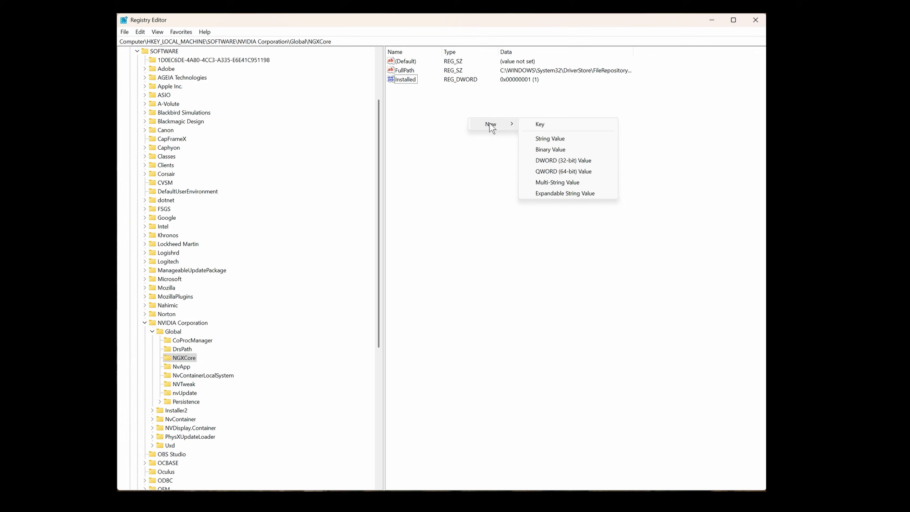
left_click(581, 162)
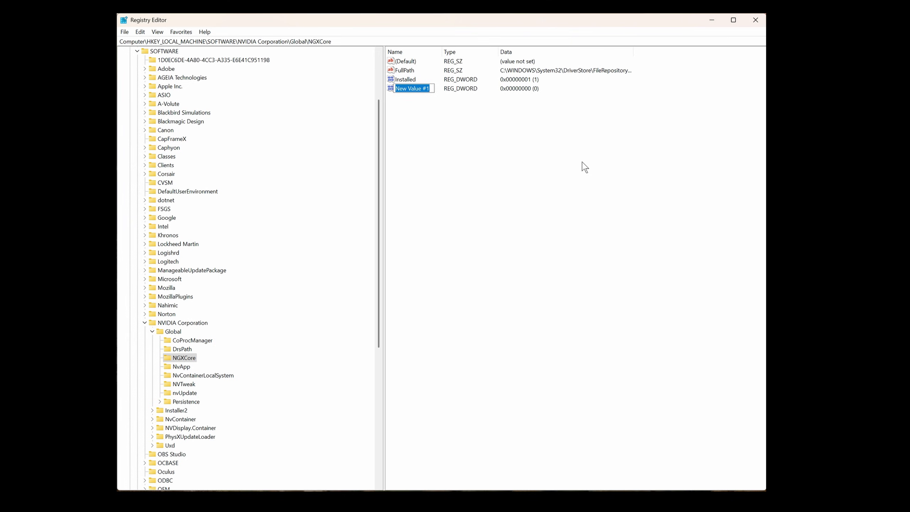
type("ShowDl")
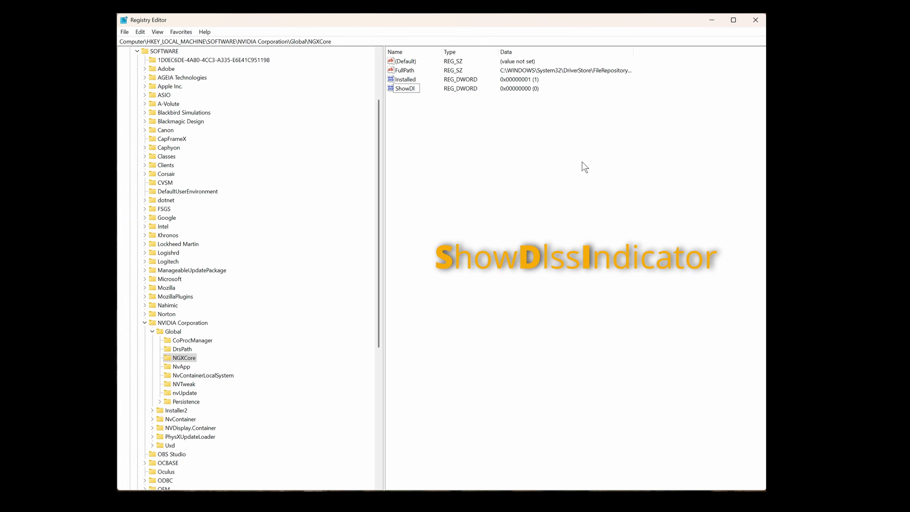
type("ssIndicator")
- Confirm the ShowDlssIndicator name and set its data to decimal 1024
key("Return")
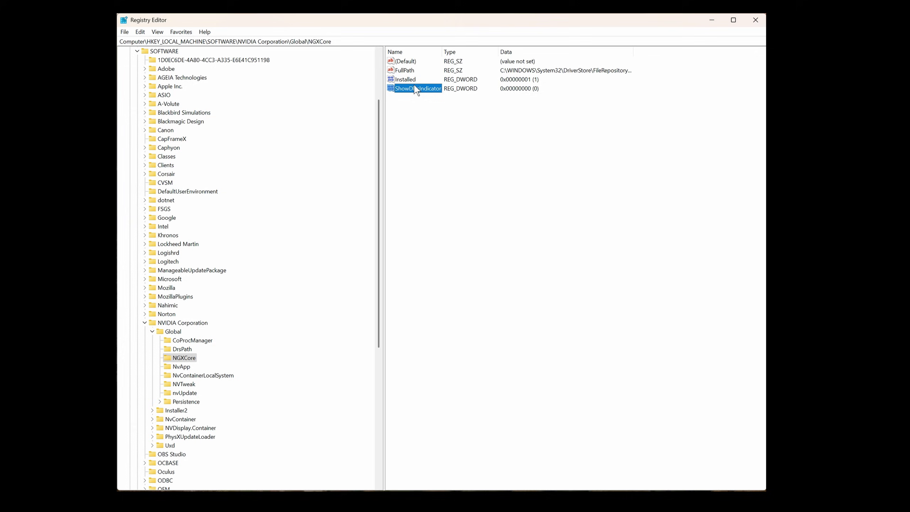
right_click(416, 94)
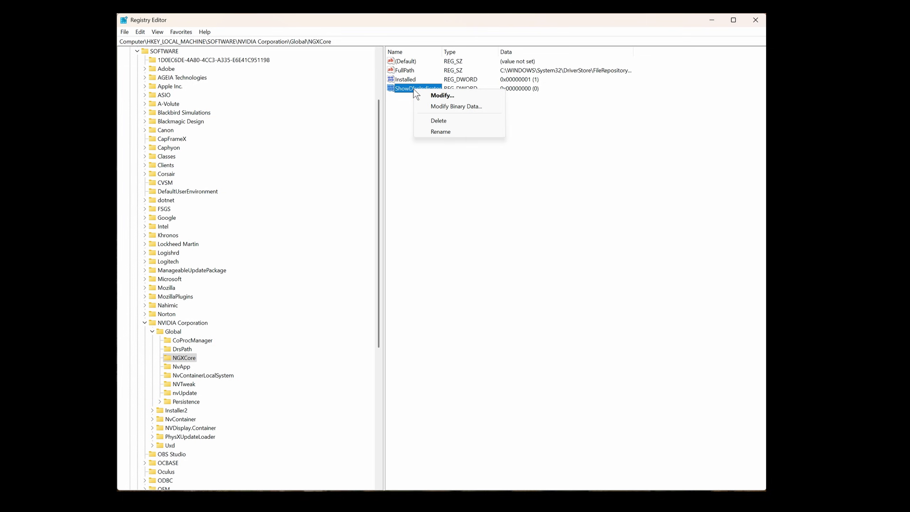
left_click(442, 95)
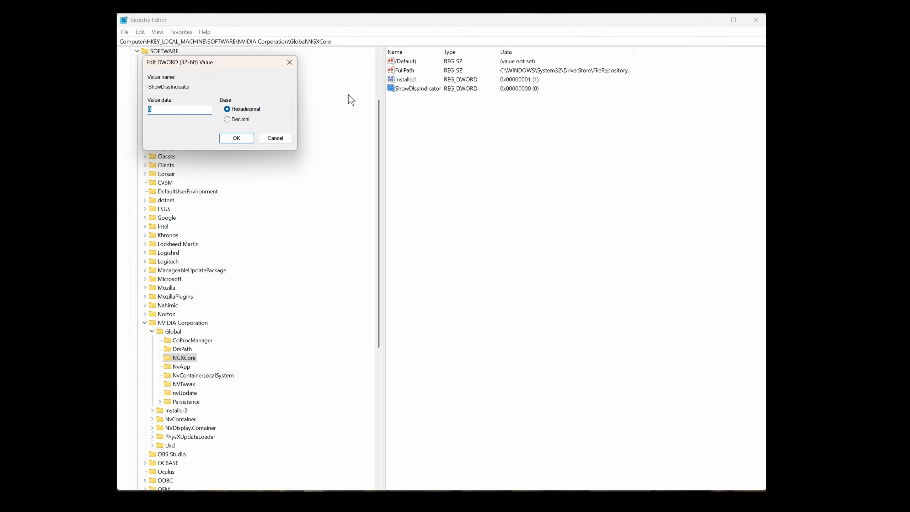
left_click(234, 123)
left_click(163, 111)
type("1024")
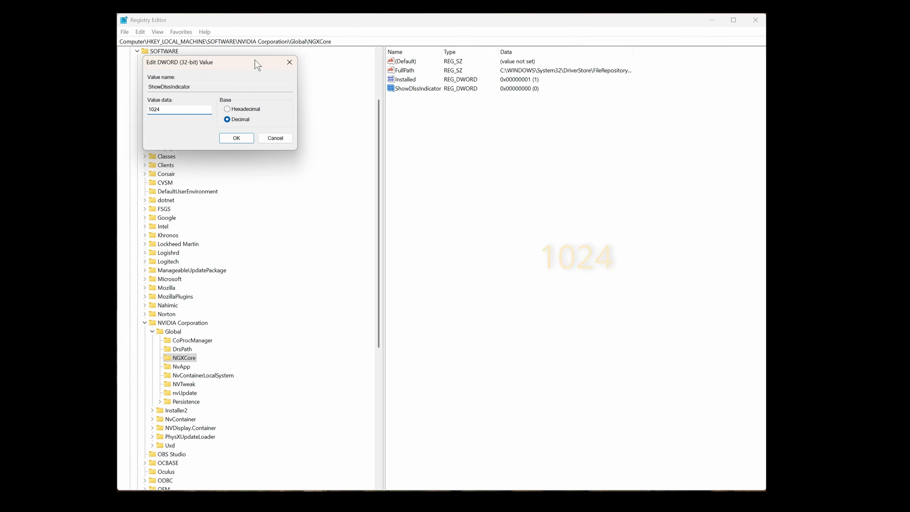
left_click(238, 139)
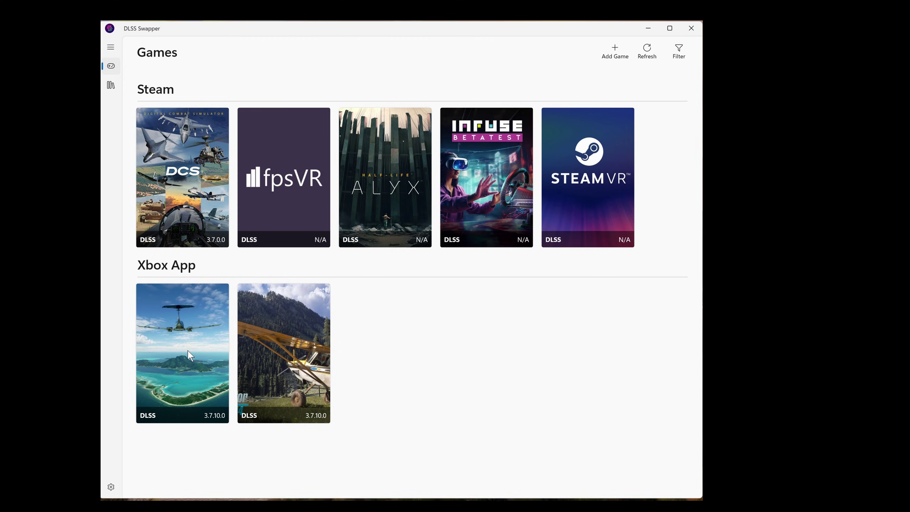
- Swap Microsoft Flight Simulator 2024's DLSS to v310.2.1 in DLSS Swapper
left_click(307, 388)
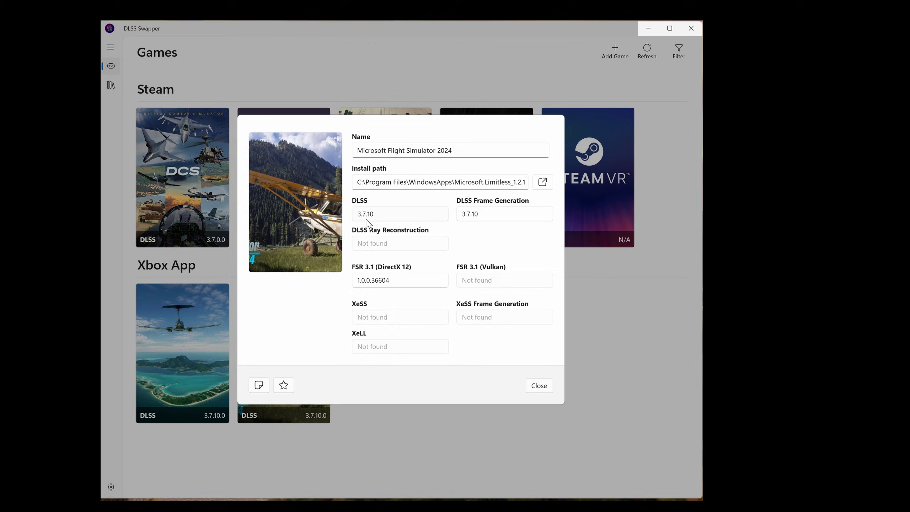
left_click(383, 216)
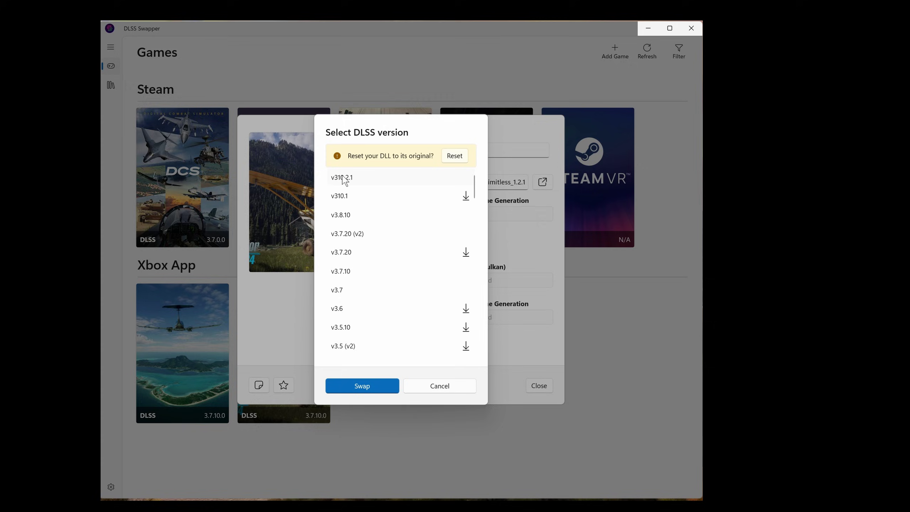
left_click(360, 392)
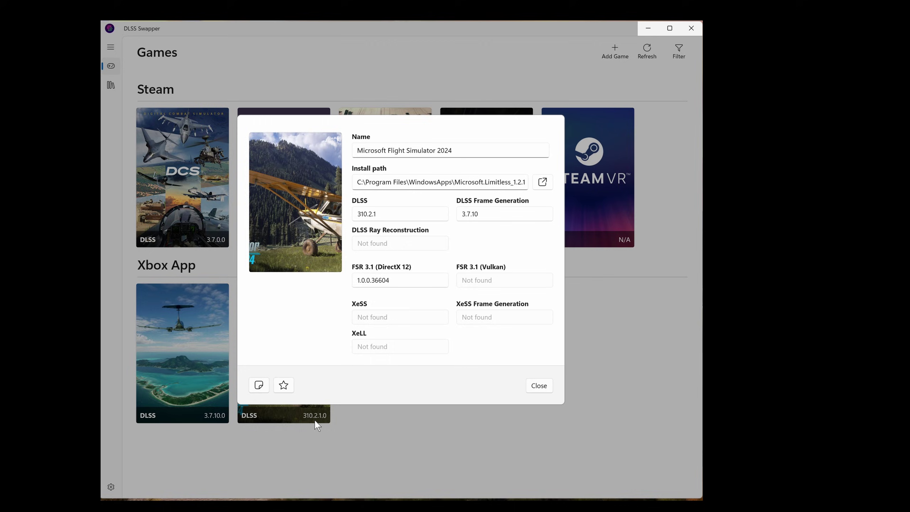
- Swap the game's DLSS Frame Generation to v310.2 and close the details
left_click(487, 215)
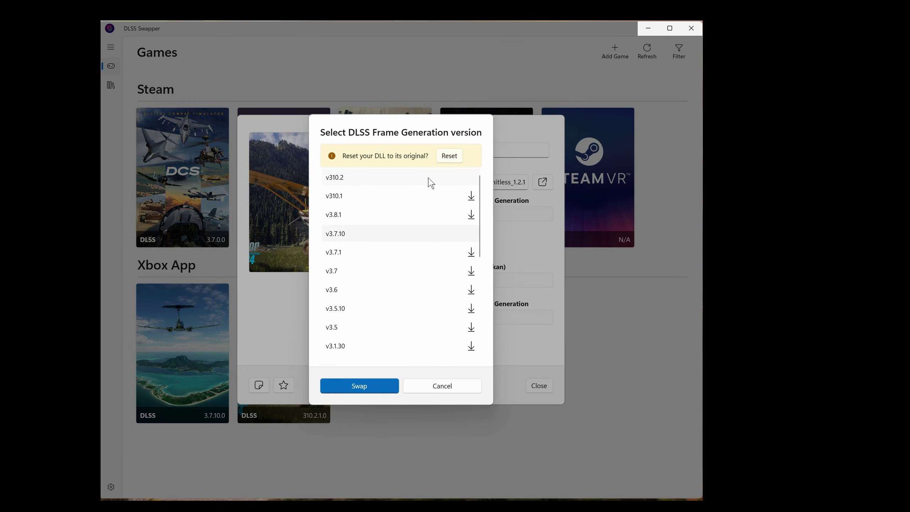
left_click(363, 388)
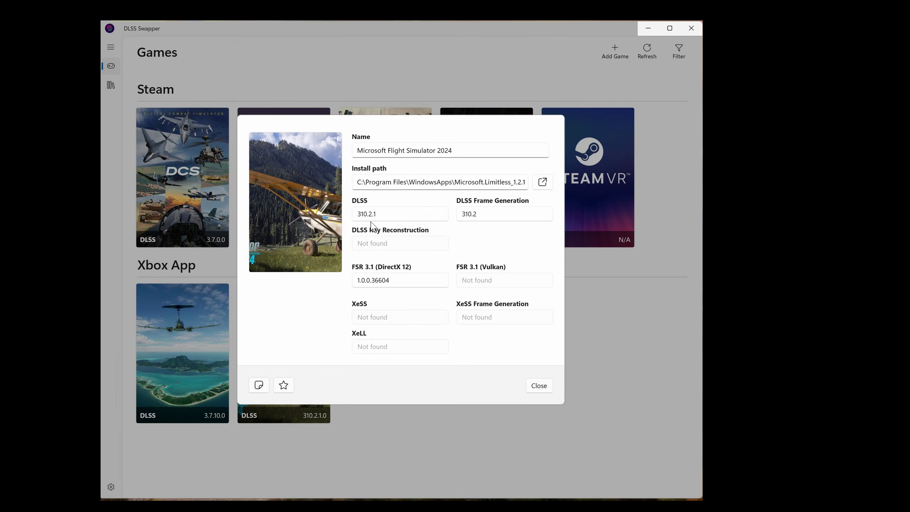
left_click(540, 385)
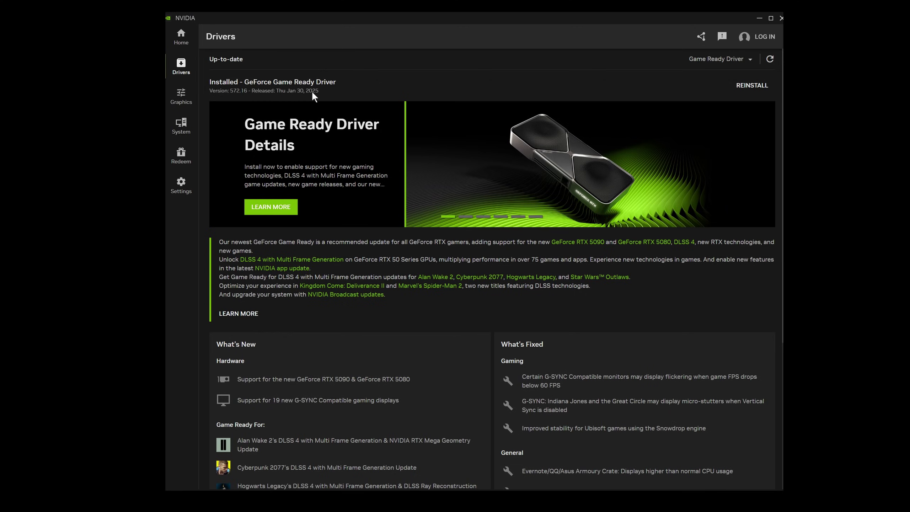
- Reopen NVIDIA App's Graphics page with Microsoft Flight Simulator 2024's program settings selected
left_click(182, 187)
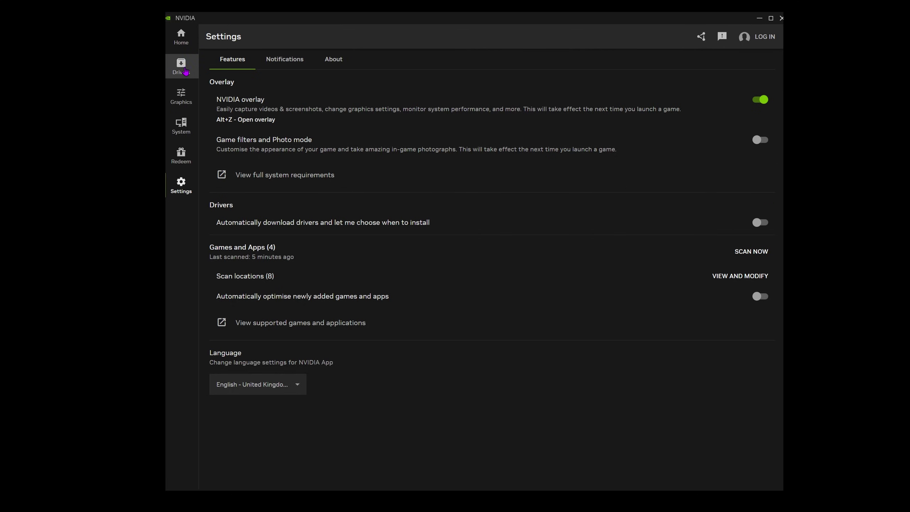
left_click(181, 96)
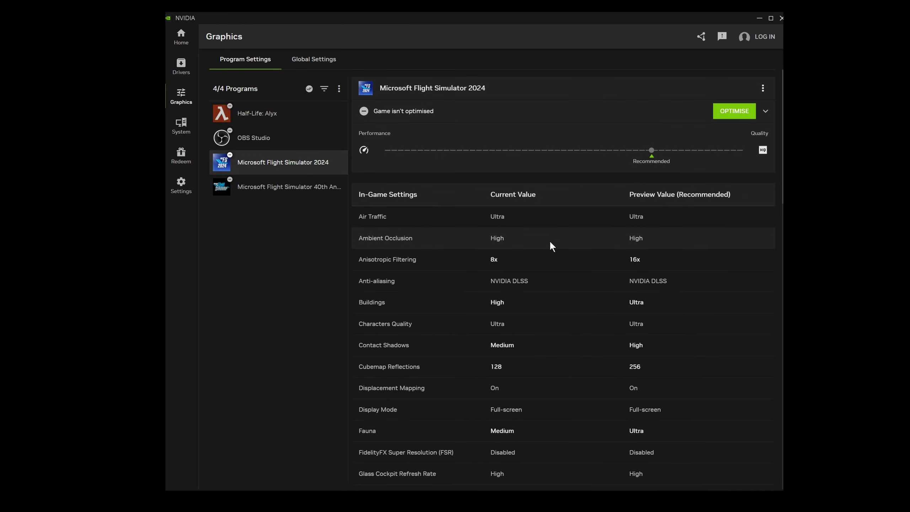
scroll(549, 241, "down", 6)
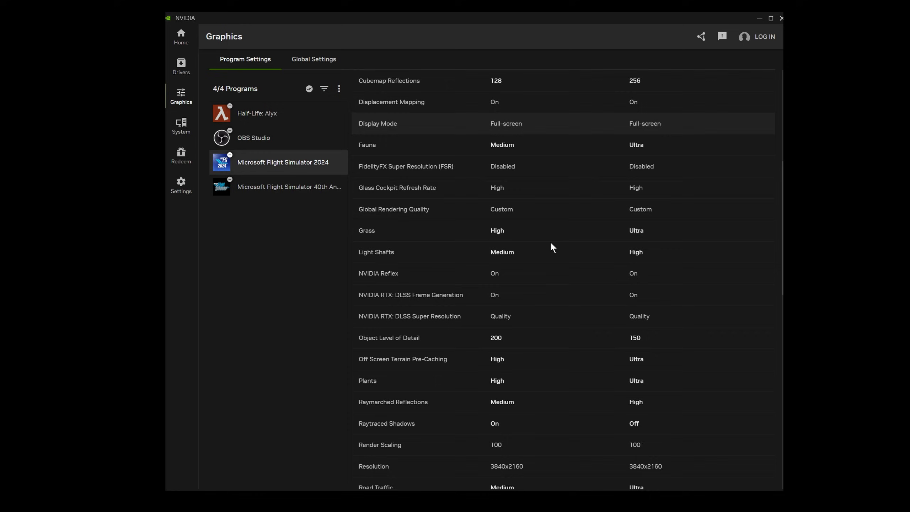
scroll(551, 244, "down", 6)
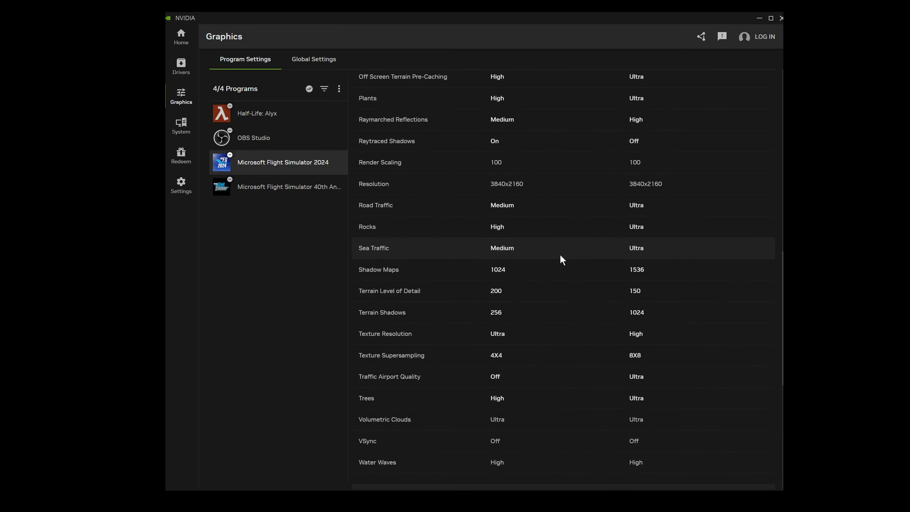
scroll(560, 256, "down", 6)
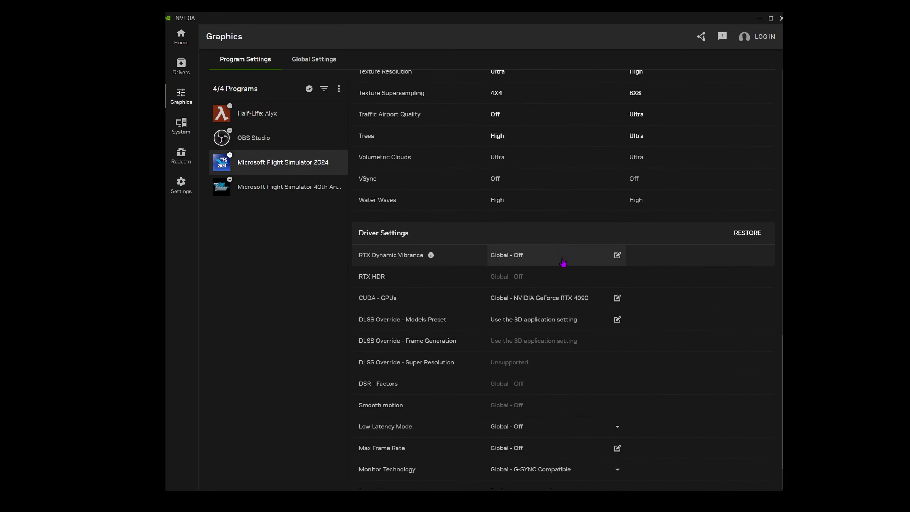
scroll(562, 263, "down", 2)
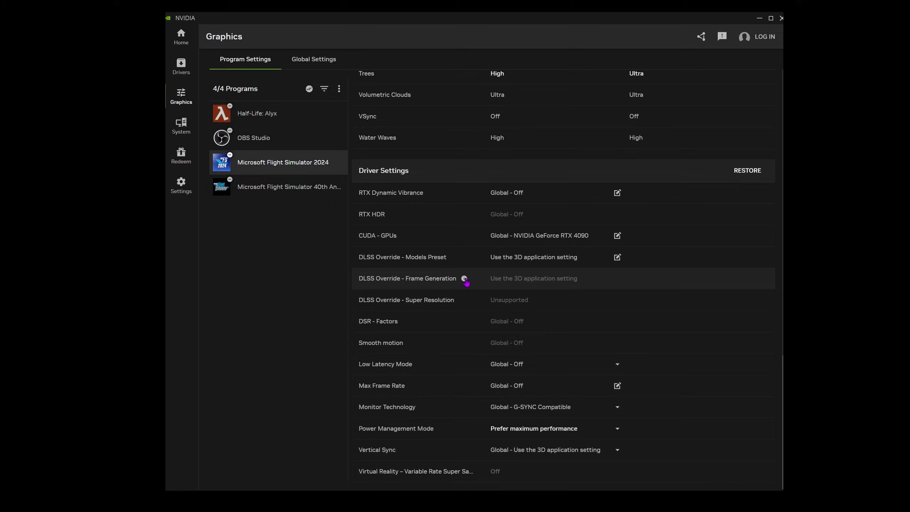
left_click(465, 279)
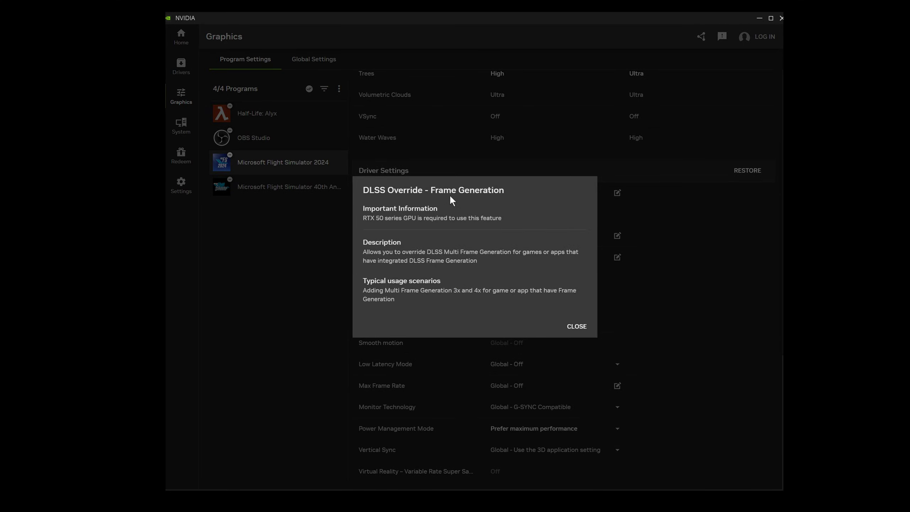
left_click(579, 329)
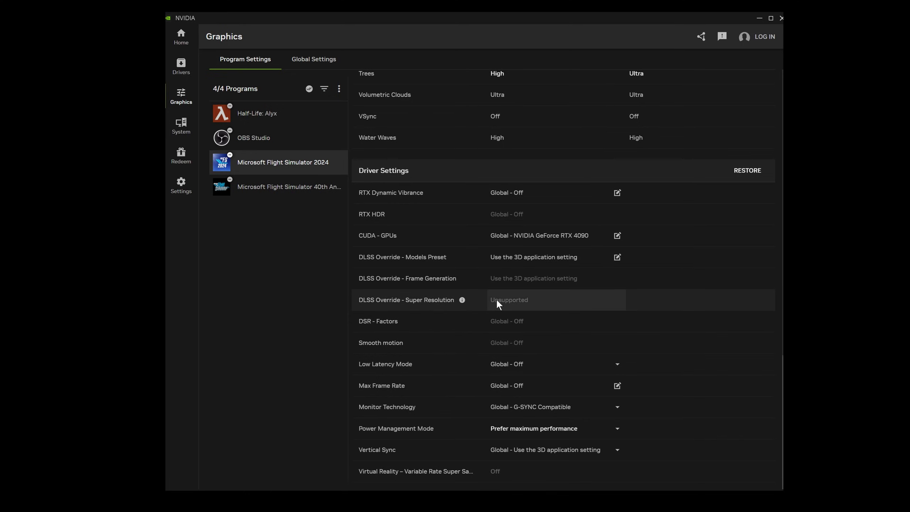
left_click(461, 299)
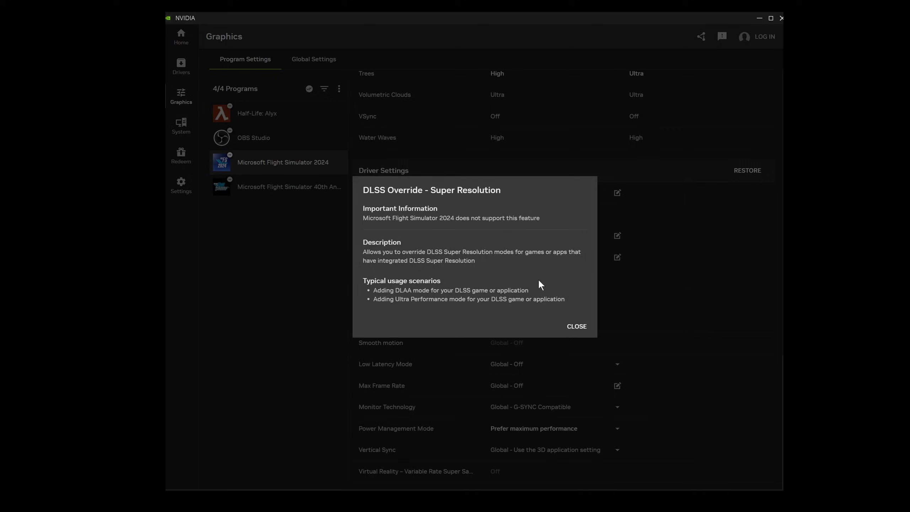
left_click(575, 326)
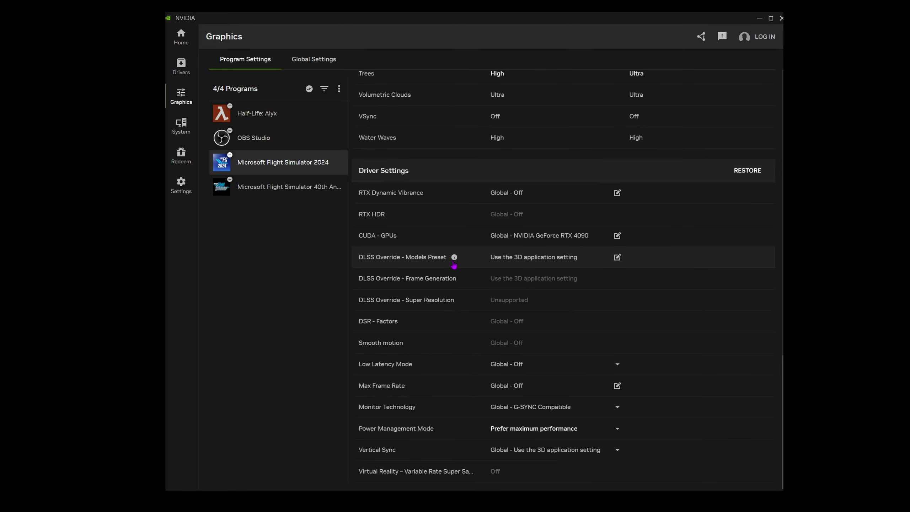
- Set the DLSS Override Models Preset for Microsoft Flight Simulator 2024 to Latest and apply it
left_click(551, 259)
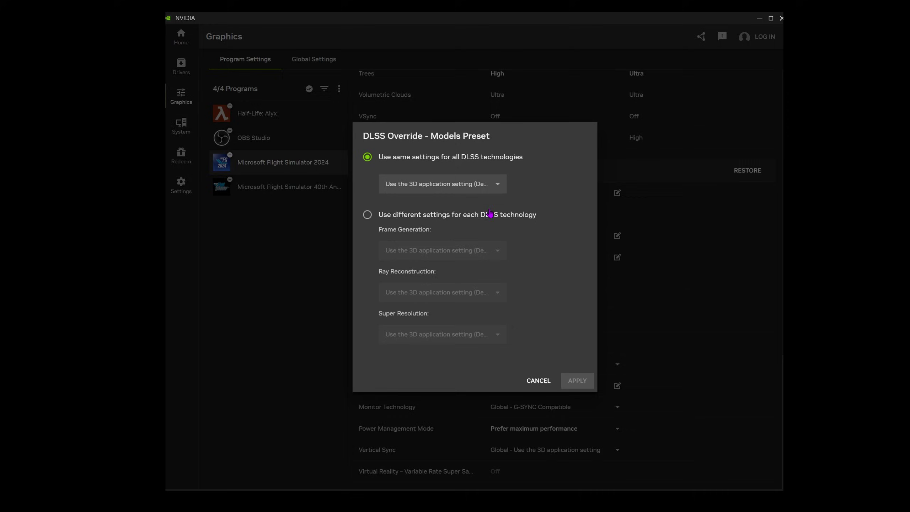
left_click(499, 184)
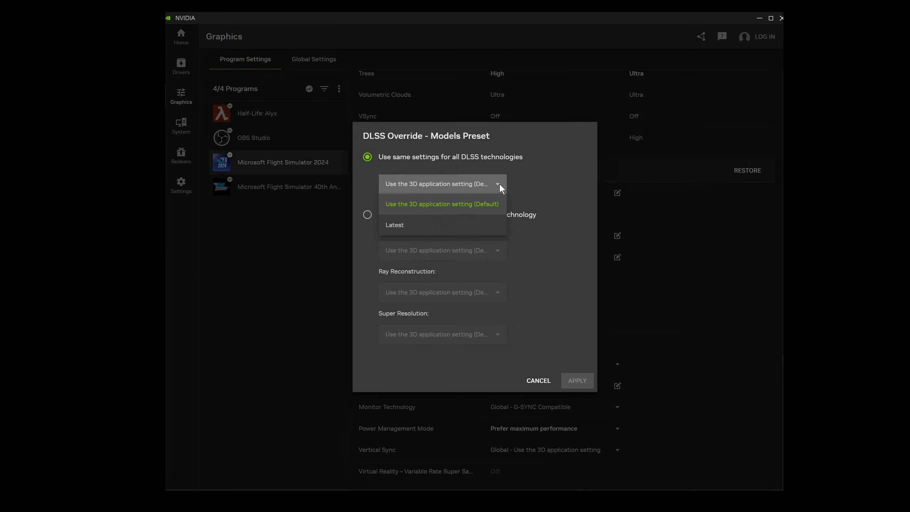
left_click(402, 225)
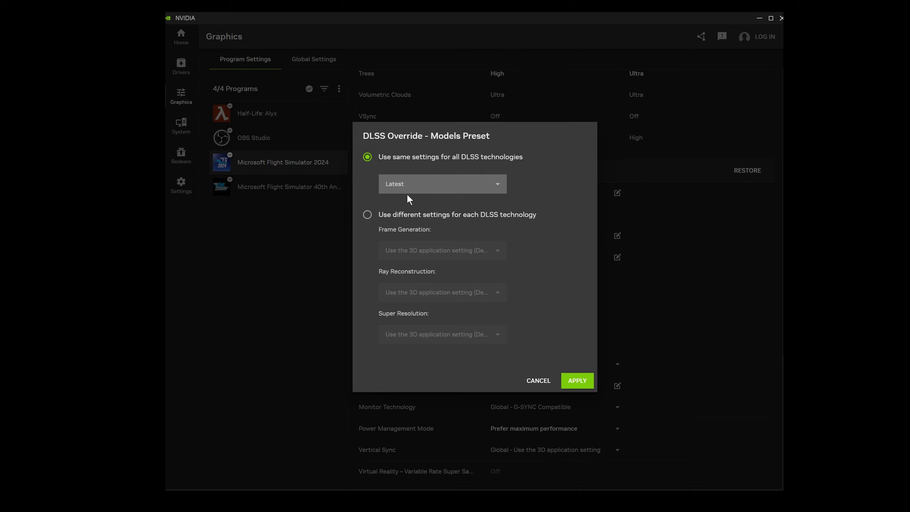
left_click(577, 380)
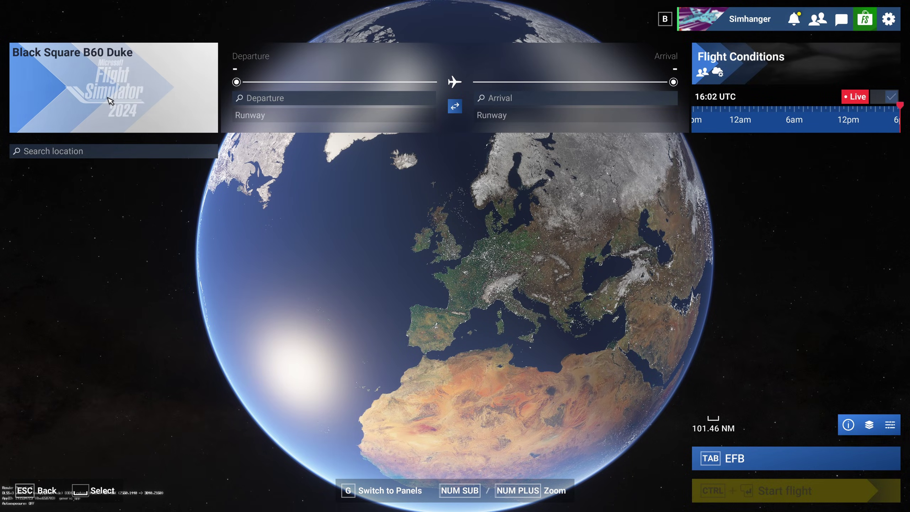
- Begin choosing the departure airport in the world map flight planner
left_click(331, 102)
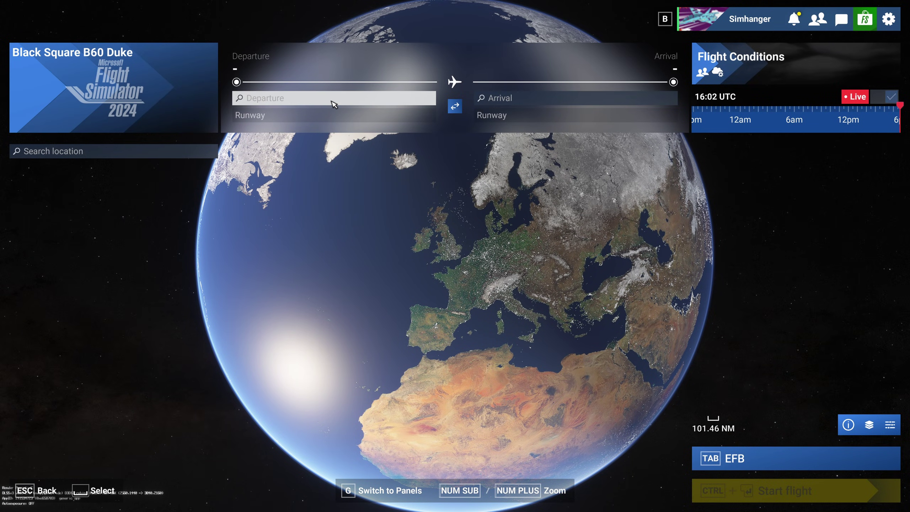